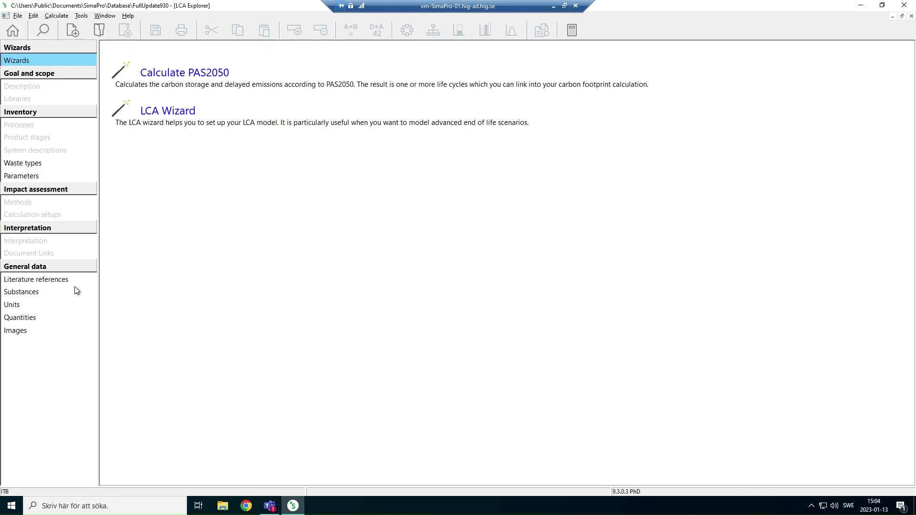
Open the LCA & LCC sensitivity S1 project and select the A2_ Pyrolysis oil production process.
left_click(18, 16)
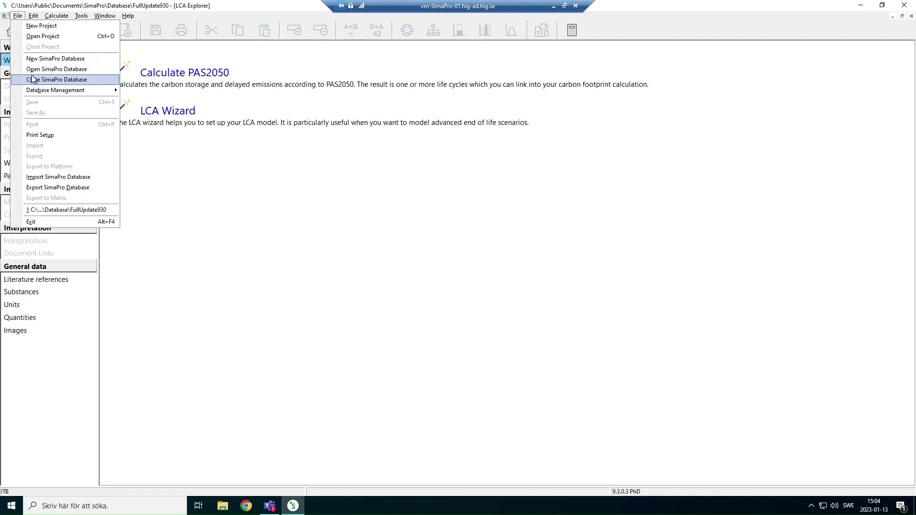
left_click(39, 37)
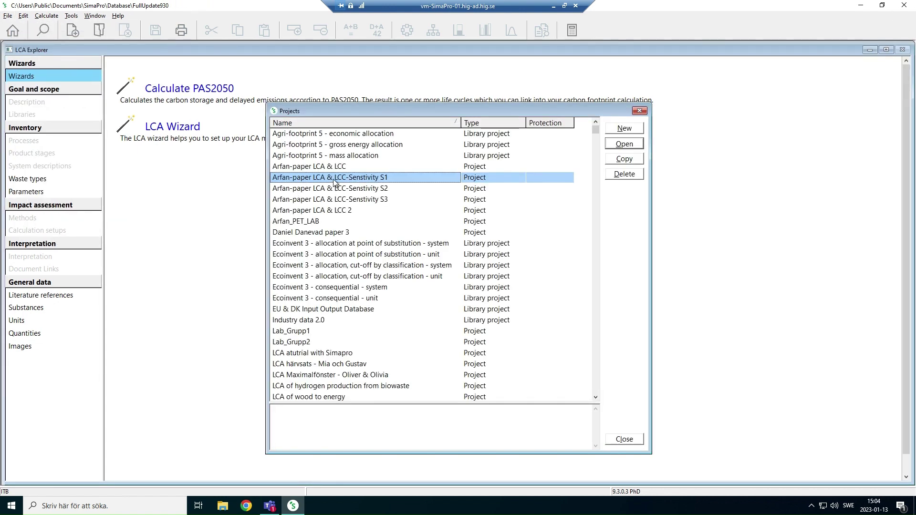
left_click(624, 144)
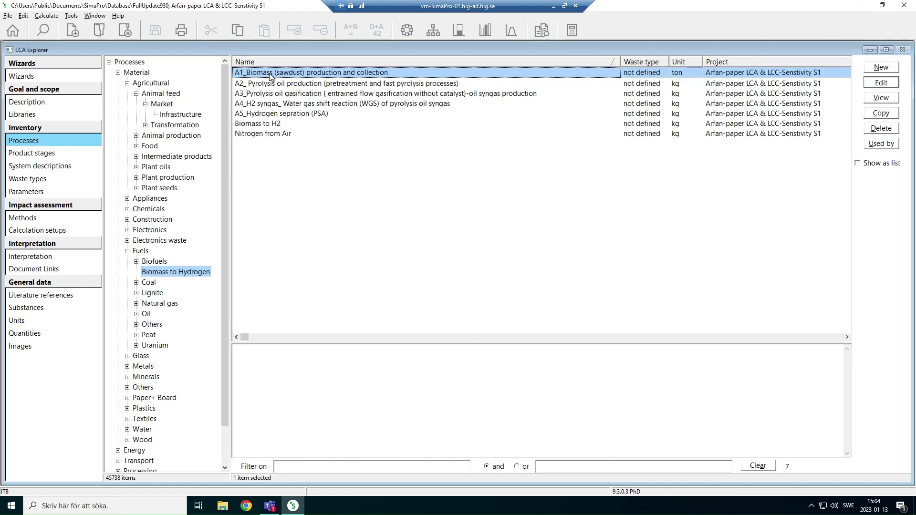
left_click(293, 87)
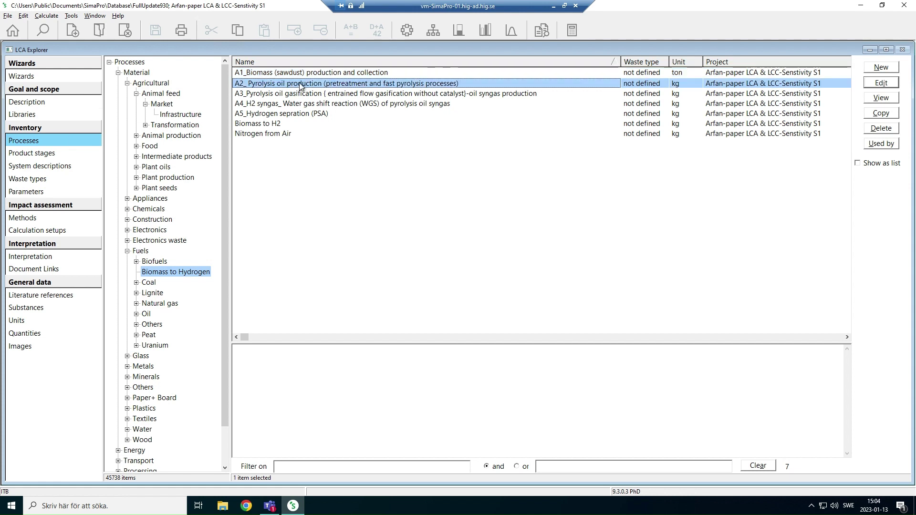
Analyse A2_ Pyrolysis oil production and show its ReCiPe 2016 characterization chart, briefly checking normalization.
left_click(463, 35)
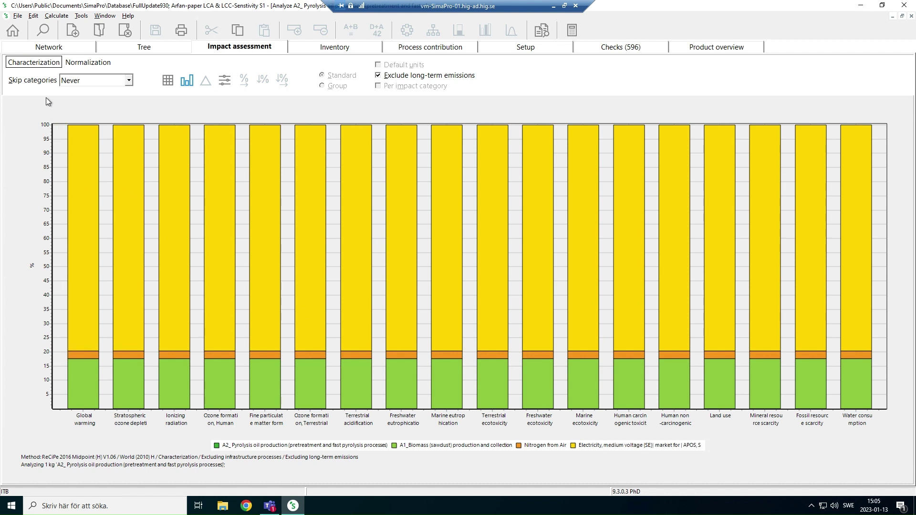
left_click(226, 46)
left_click(33, 66)
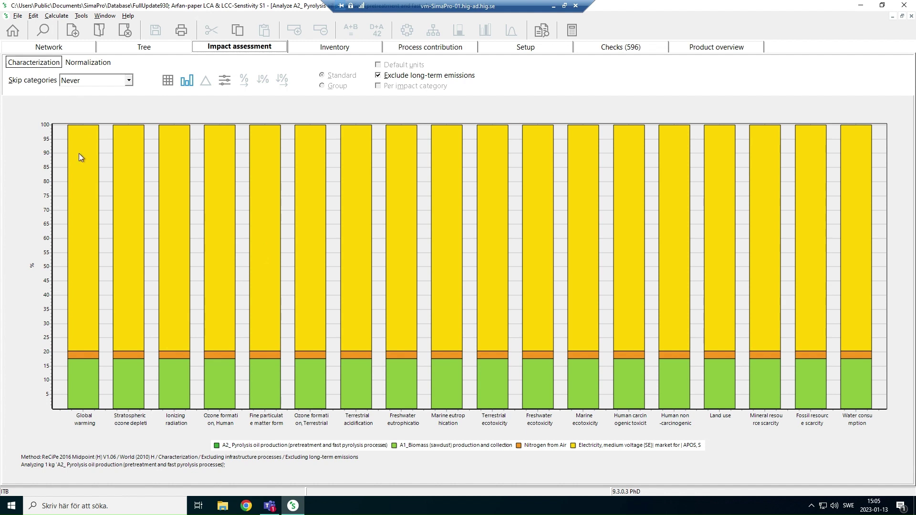
left_click(76, 66)
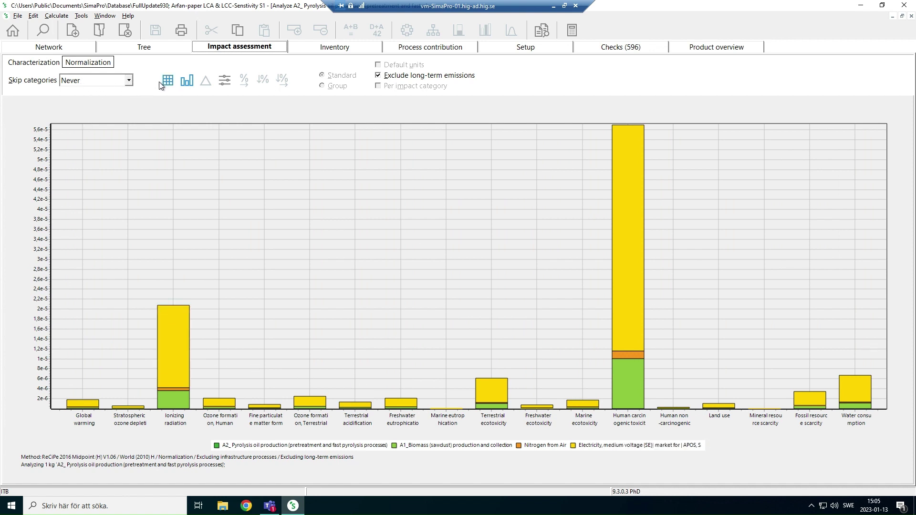
left_click(51, 65)
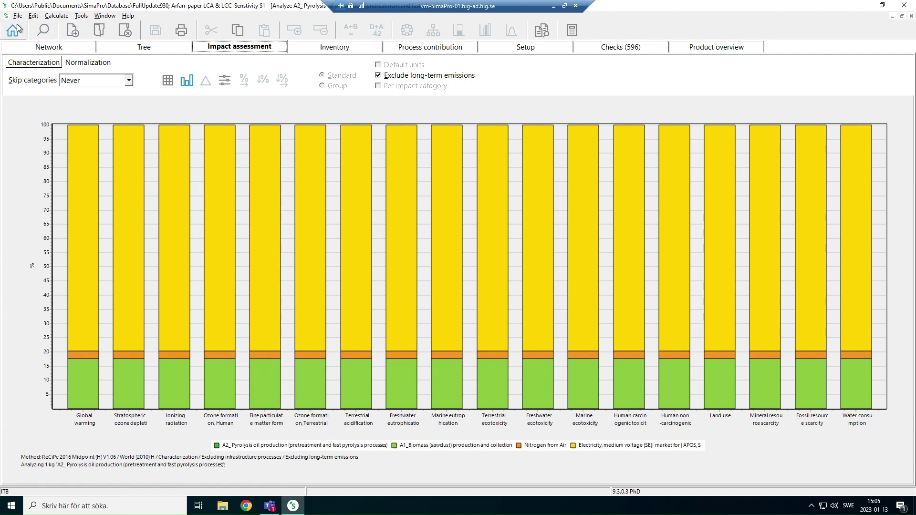
left_click(35, 67)
Export the characterization chart as a JPEG image named 'GPG simapro' to the downloads folder.
left_click(18, 17)
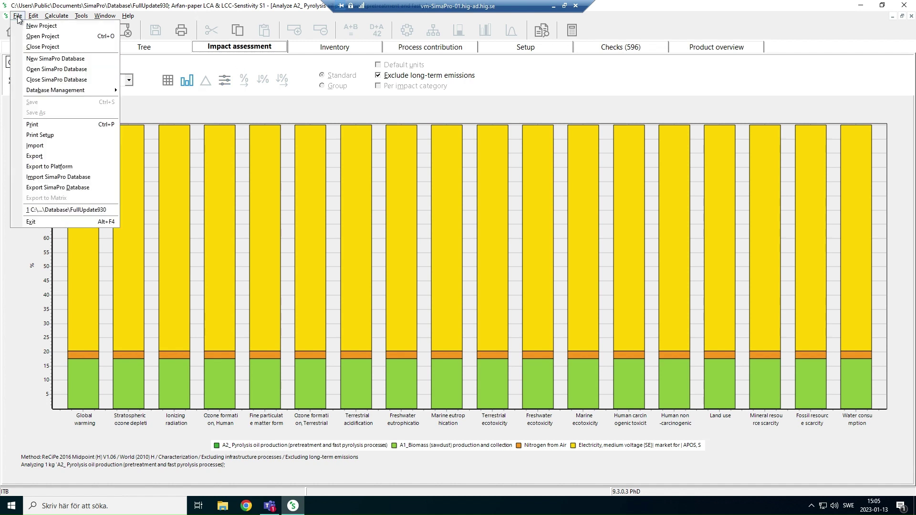
left_click(31, 159)
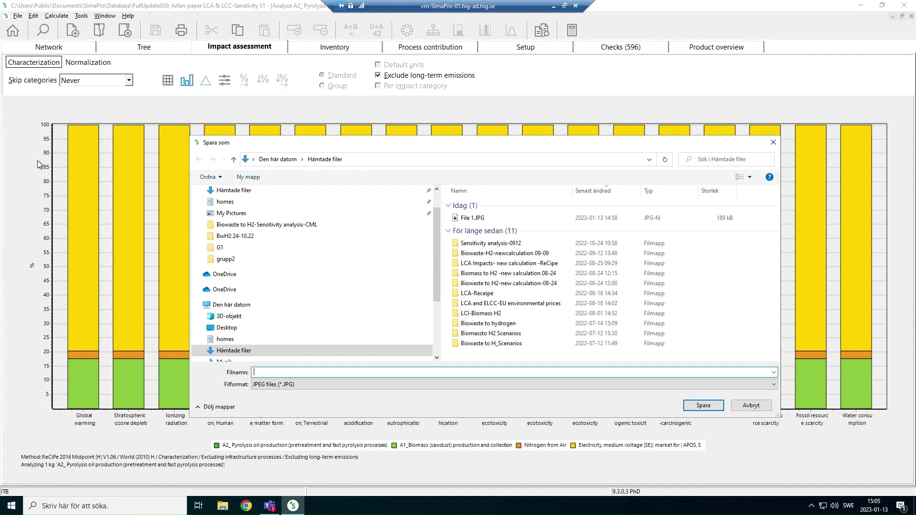
left_click(306, 385)
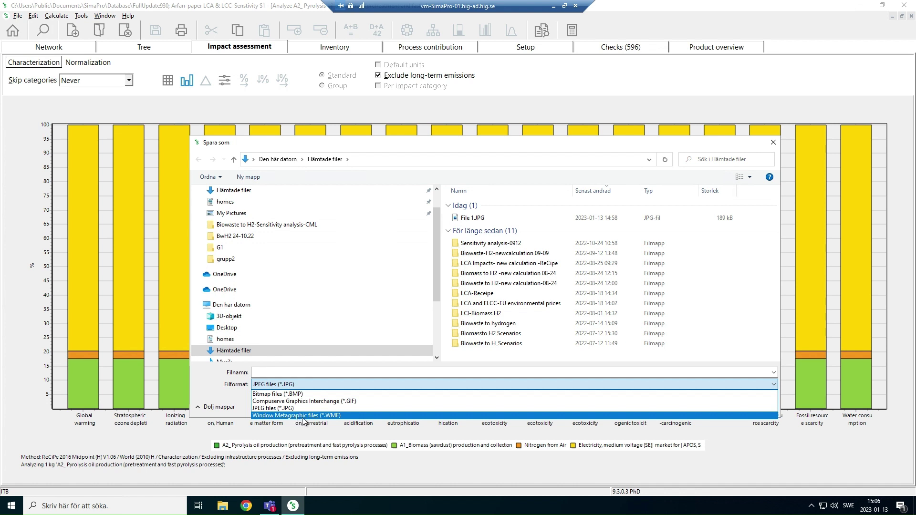
left_click(281, 408)
left_click(270, 372)
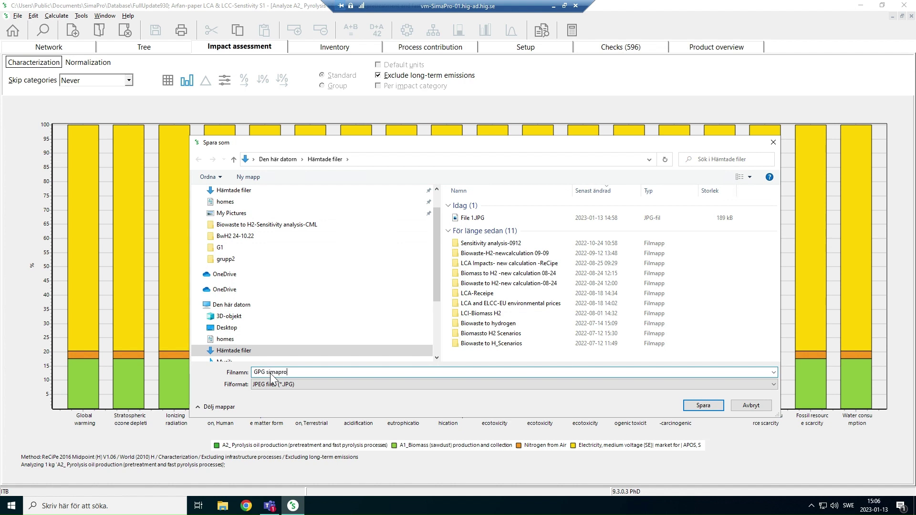
type("GPG simapro")
left_click(714, 405)
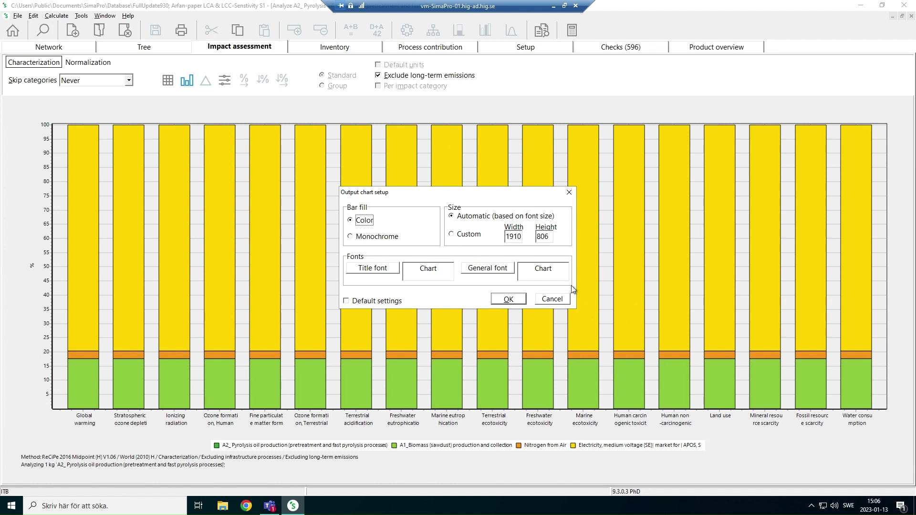
Keep the general and title fonts unchanged in Output chart setup and write the JPG.
left_click(543, 268)
left_click(490, 272)
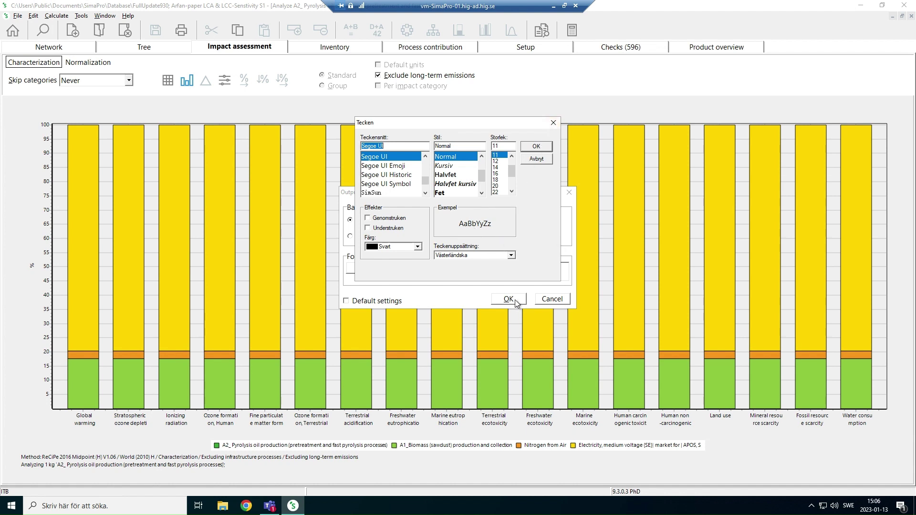
left_click(538, 147)
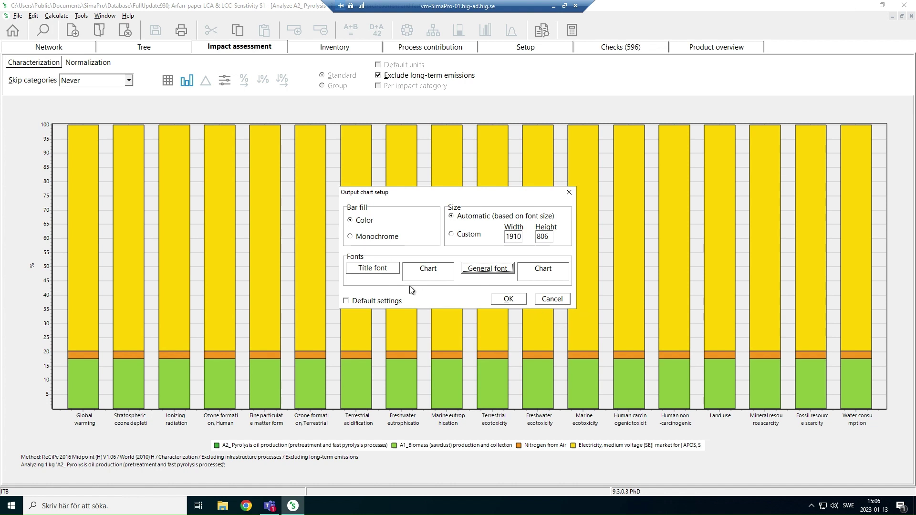
left_click(379, 267)
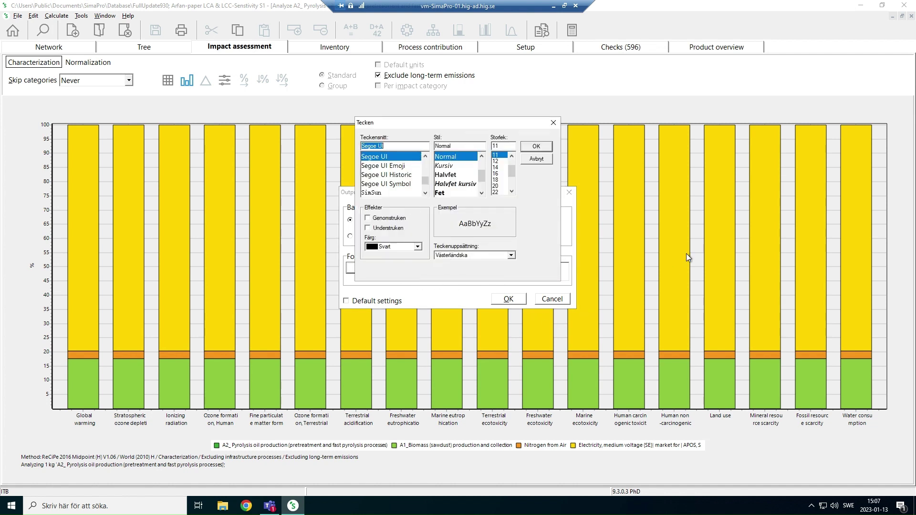
left_click(544, 147)
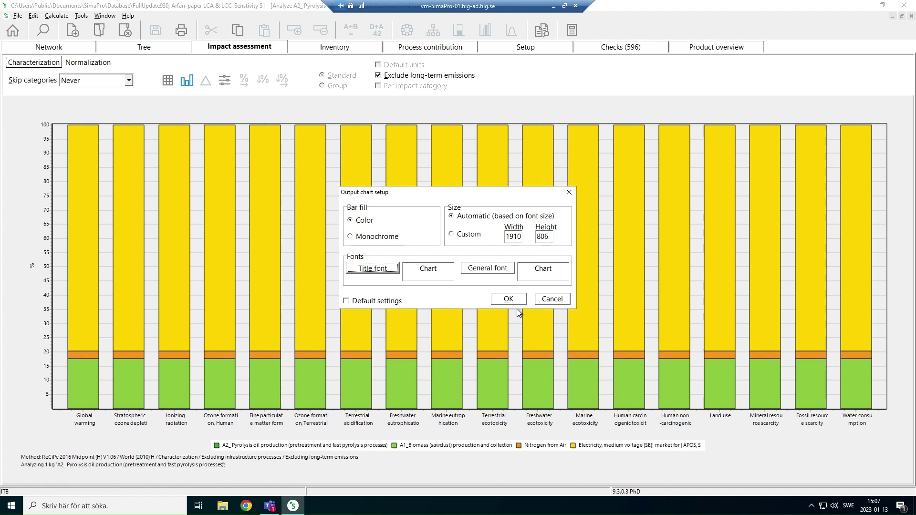
left_click(508, 299)
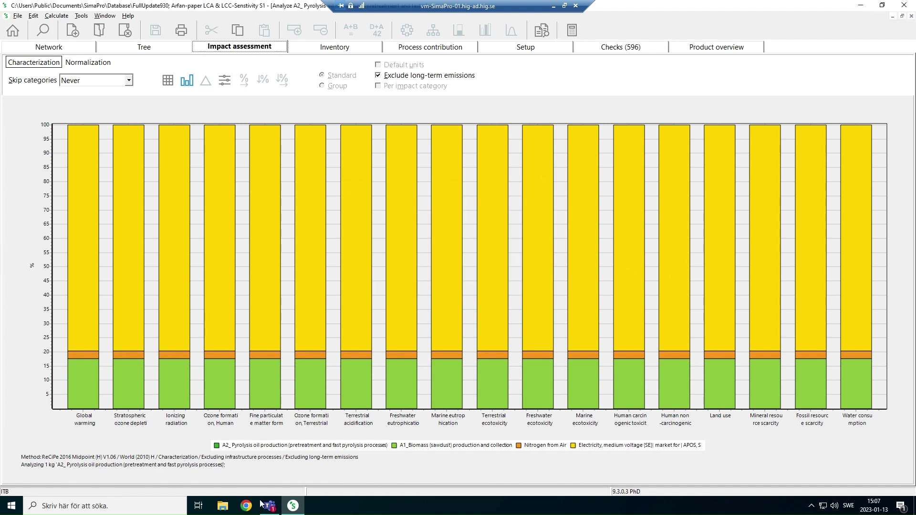
key("Return")
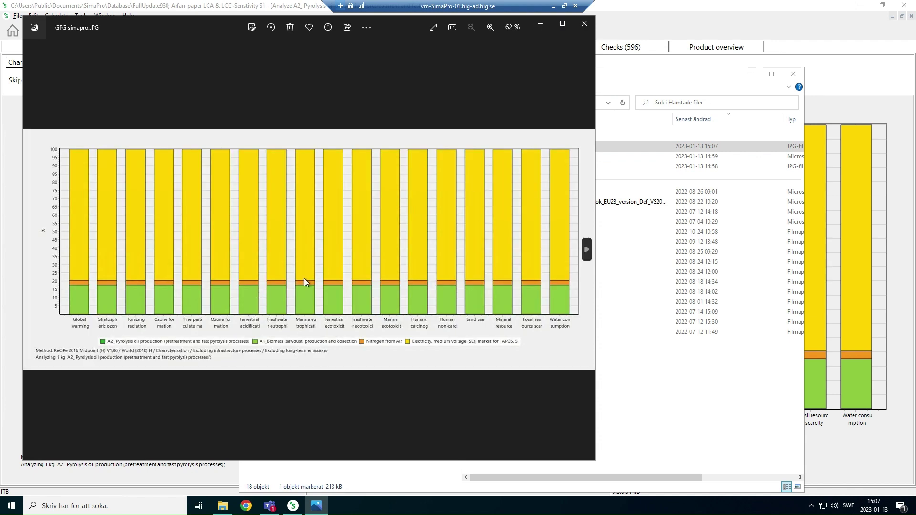
left_click(584, 23)
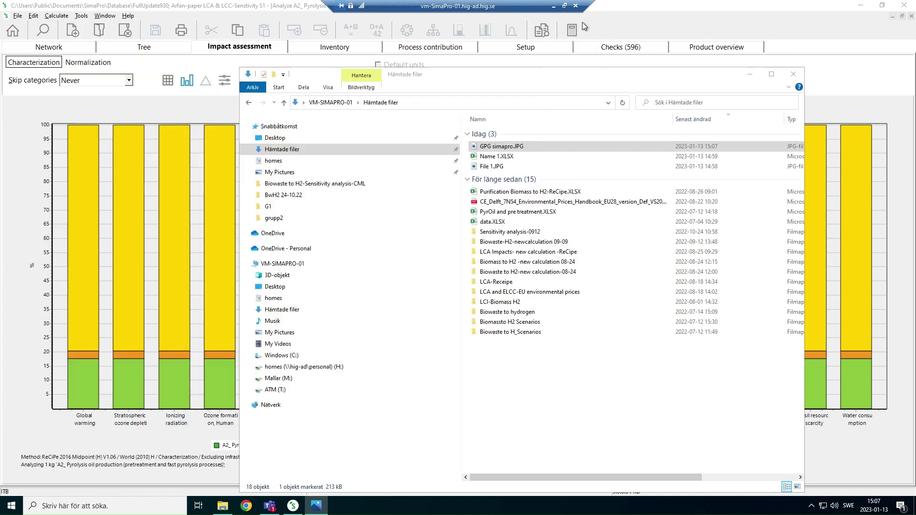
left_click(793, 74)
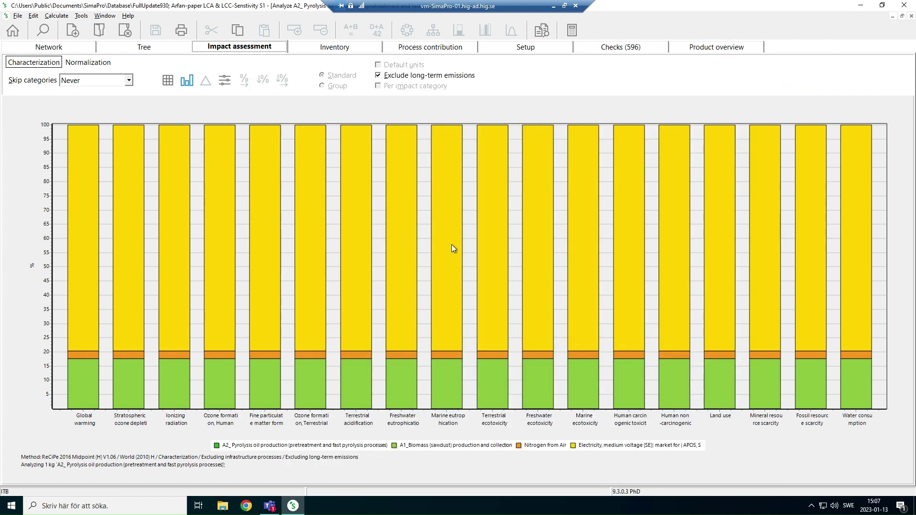
Show characterization results as a value table, with global warming totalling 0.0147 kg CO2 eq.
left_click(171, 80)
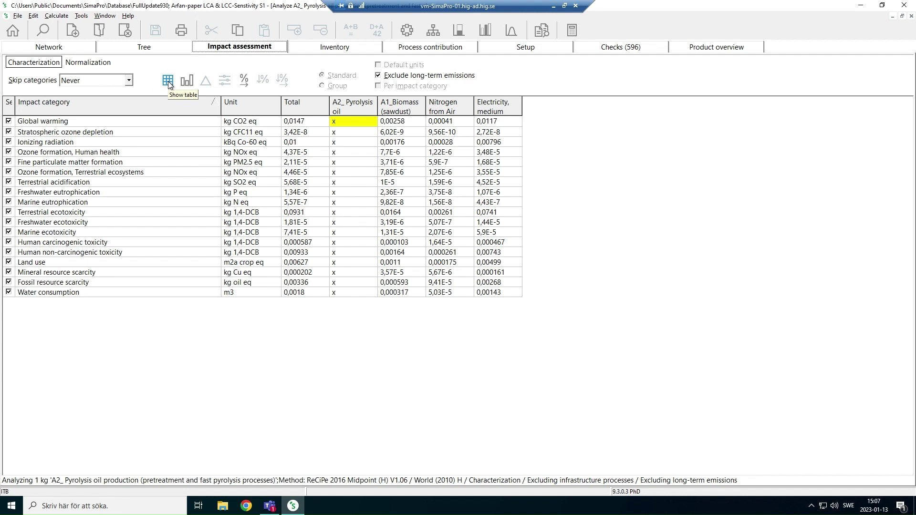
left_click(187, 80)
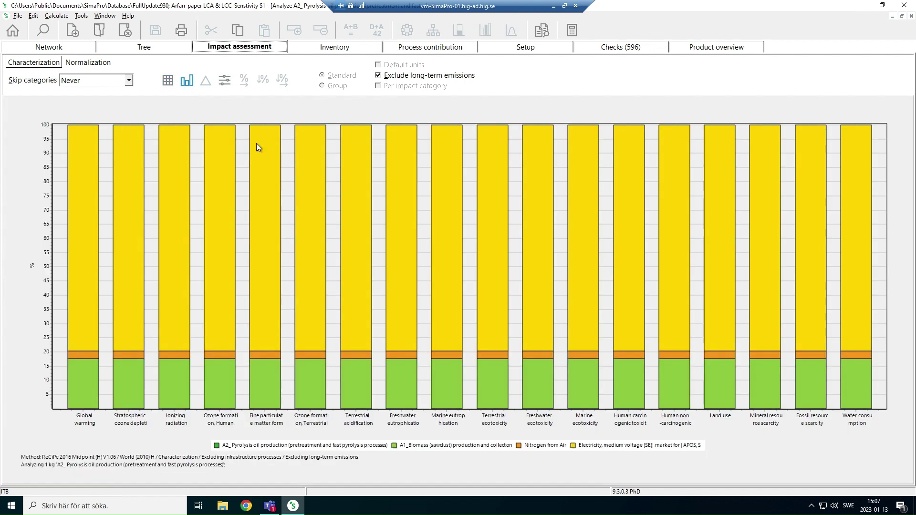
left_click(169, 80)
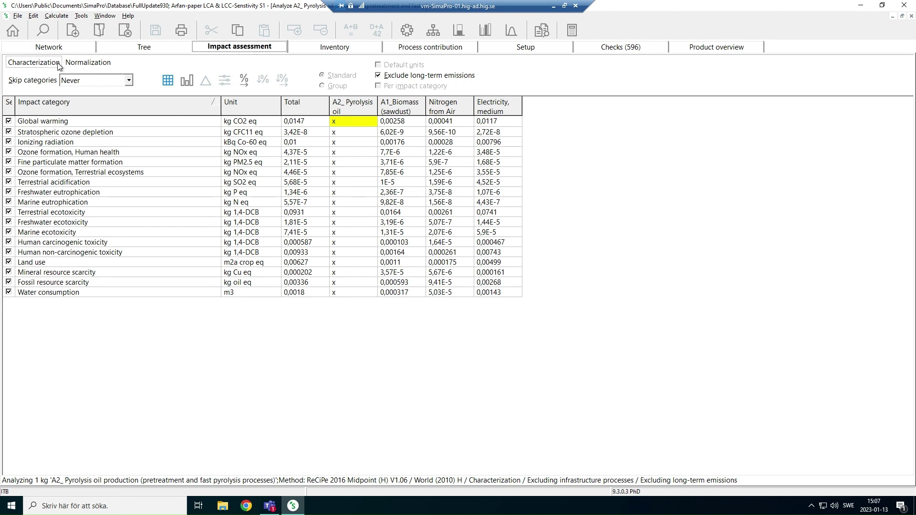
left_click(80, 65)
Export the results table to an Excel workbook named Simapro tatitaila.
left_click(18, 15)
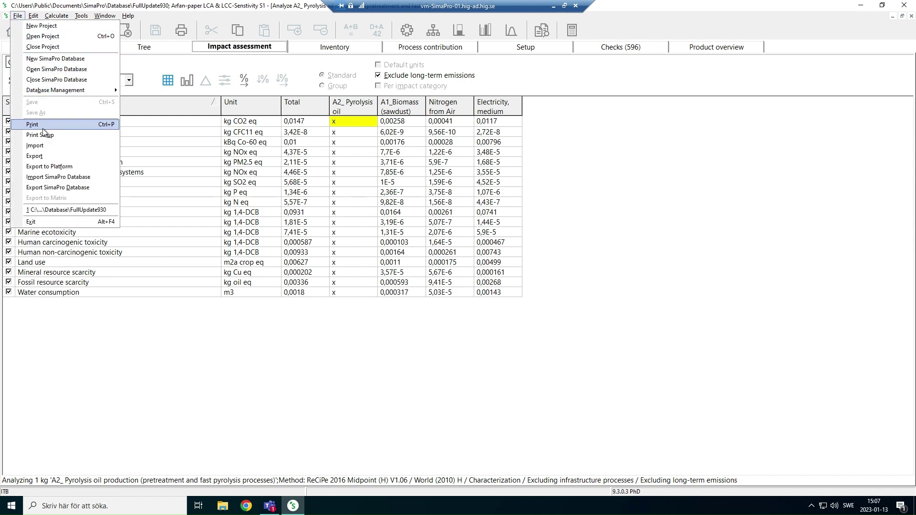
left_click(45, 161)
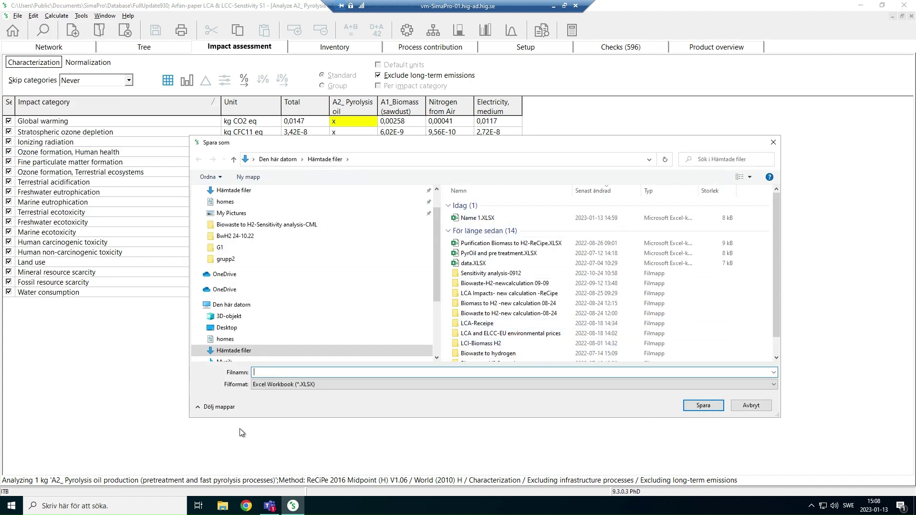
type("Simapro tatitaila")
left_click(713, 407)
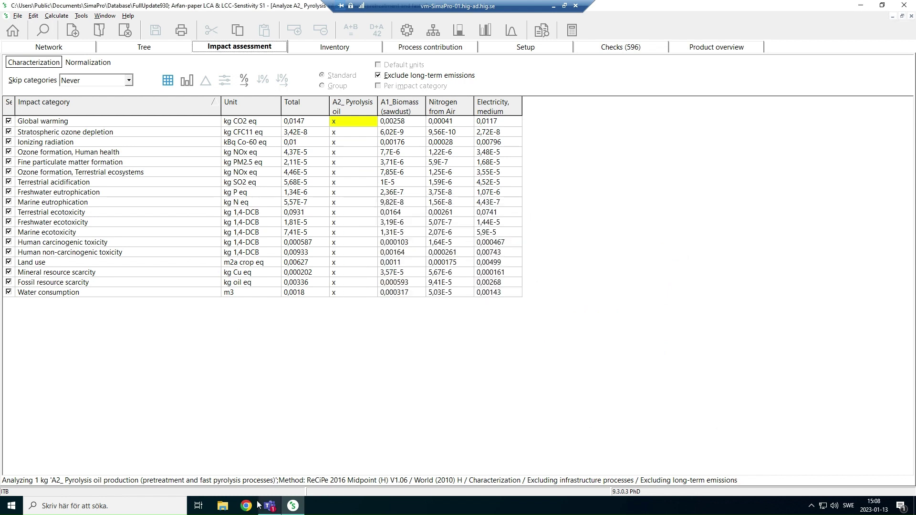
Open Simapro tatitaila.XLSX from the Hämtade filer folder in Excel.
left_click(222, 506)
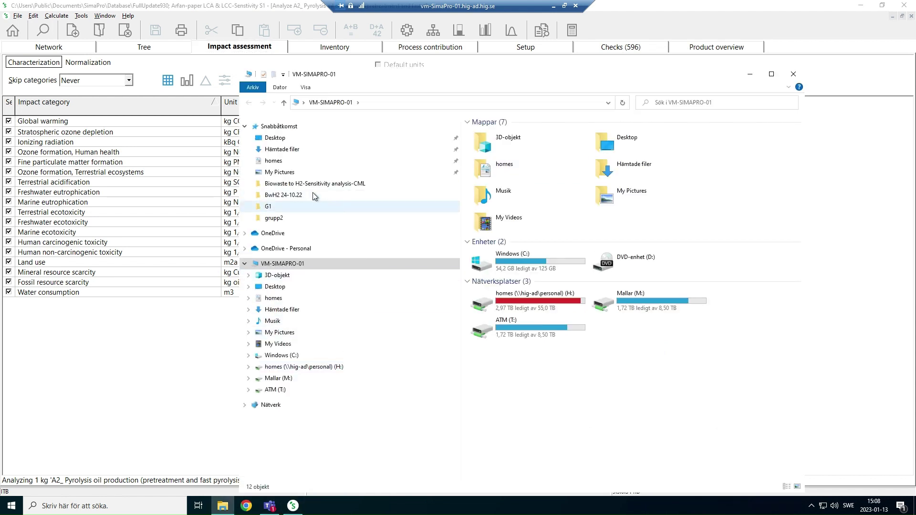
left_click(295, 152)
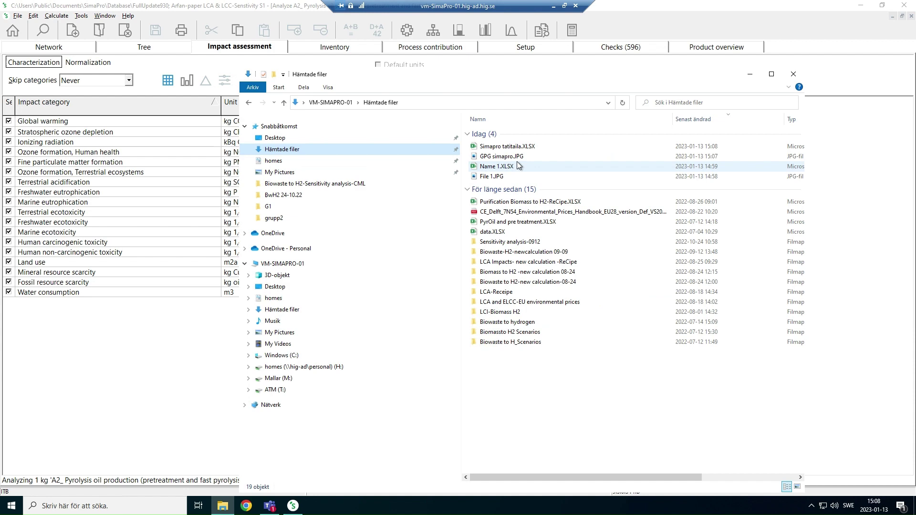
double_click(491, 147)
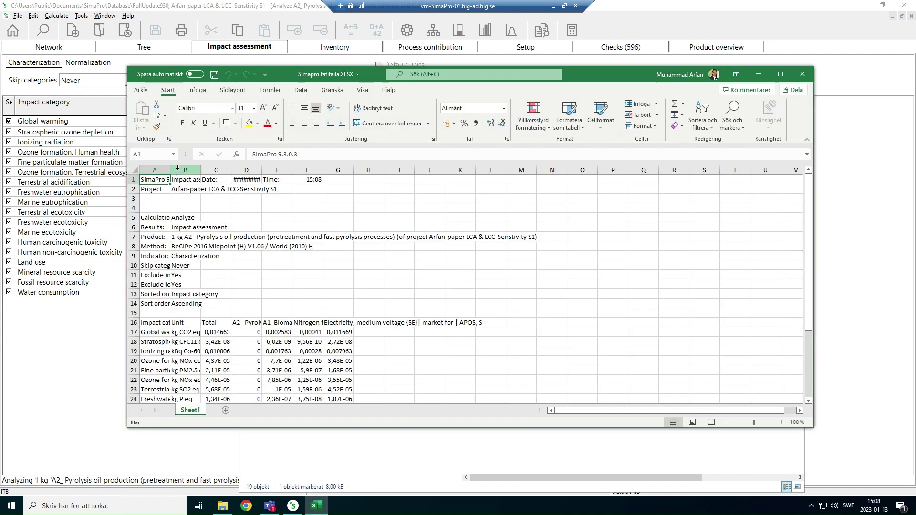
Autofit columns A and B, maximize the window, then close the workbook without saving.
left_click(163, 169)
double_click(171, 170)
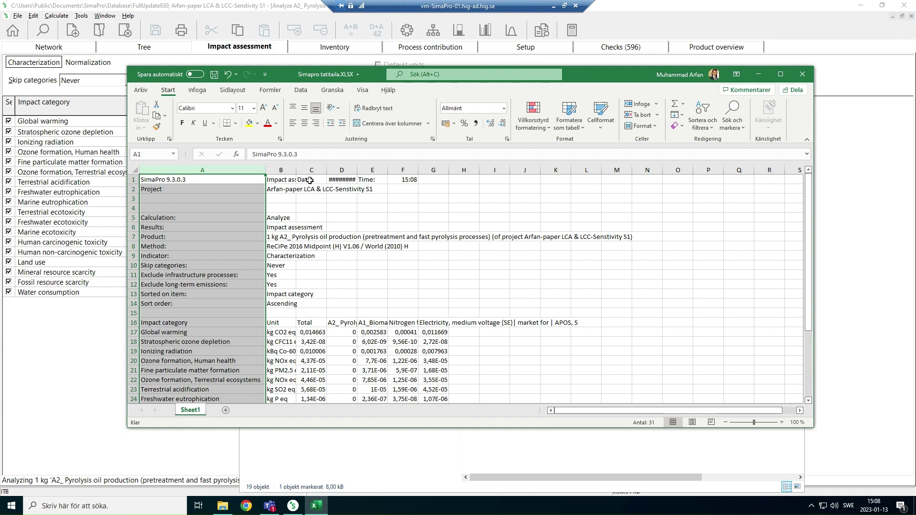
double_click(296, 169)
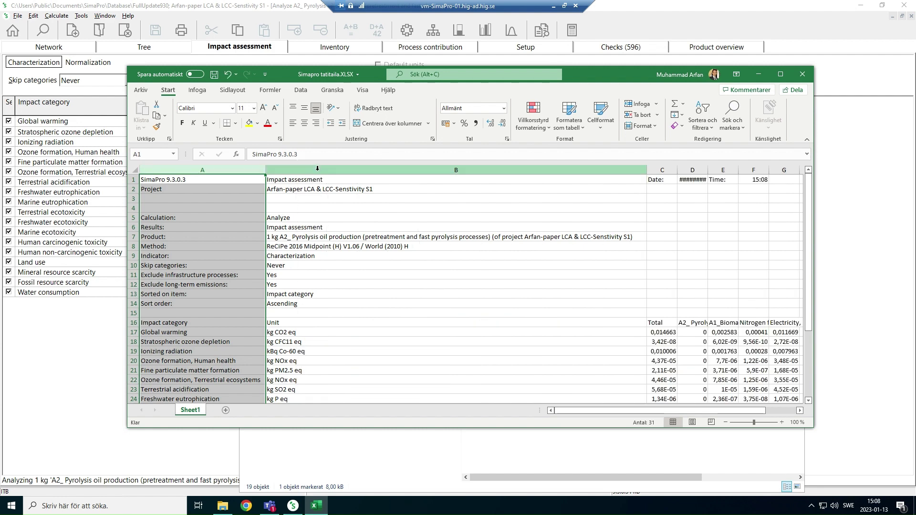
double_click(448, 427)
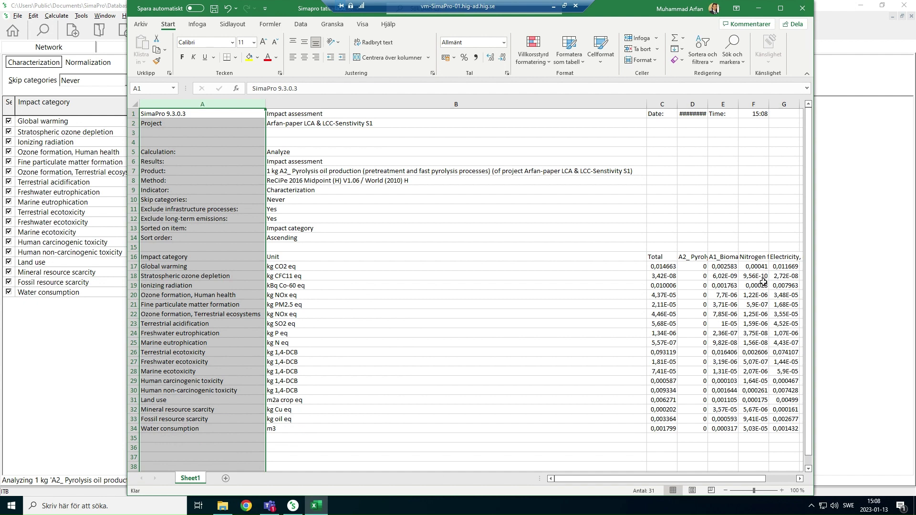
left_click(299, 286)
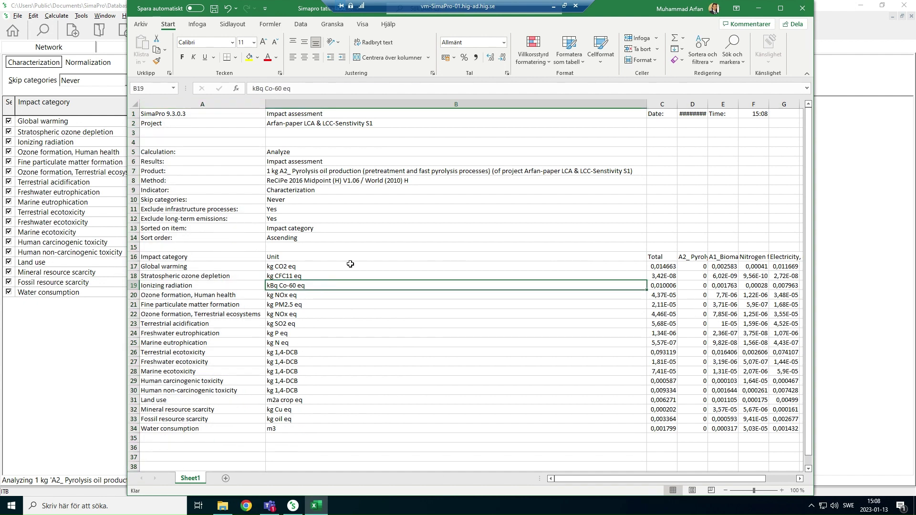
left_click(802, 8)
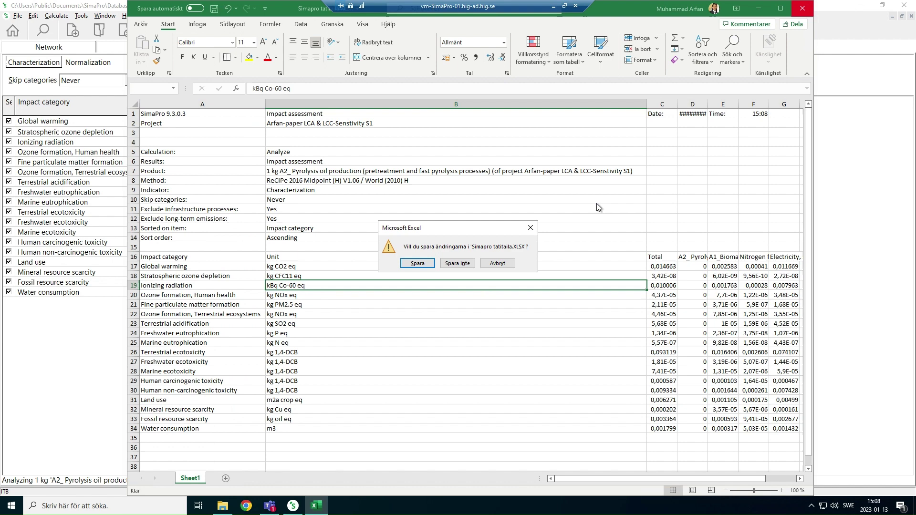
left_click(461, 265)
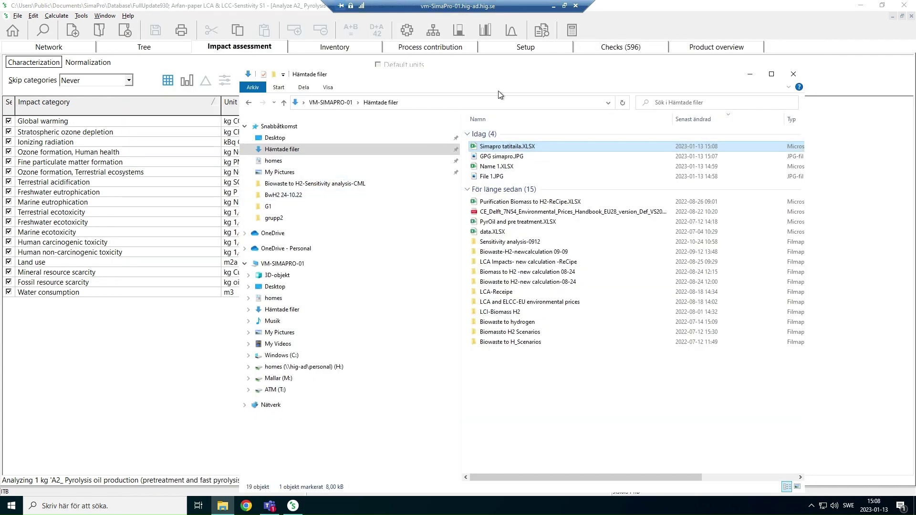
Return to SimaPro and show the A2 pyrolysis oil inventory results by substance and compartment.
left_click(186, 344)
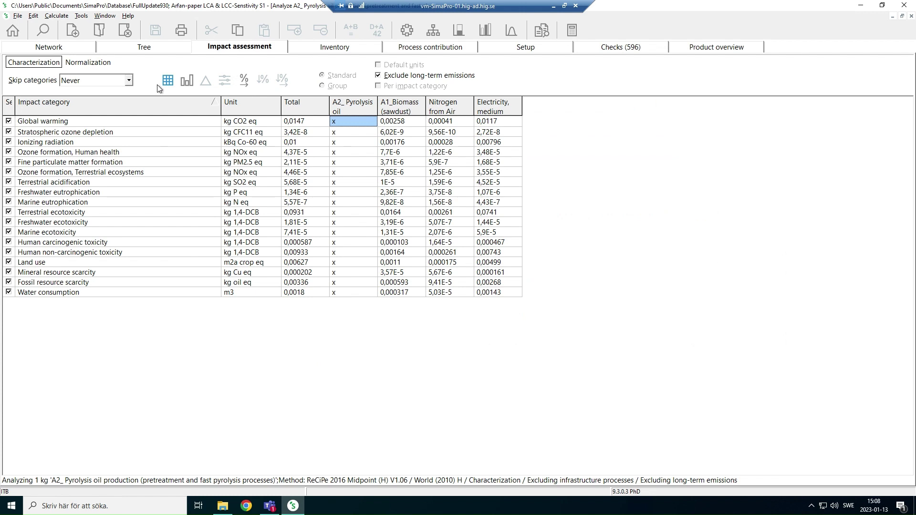
left_click(347, 46)
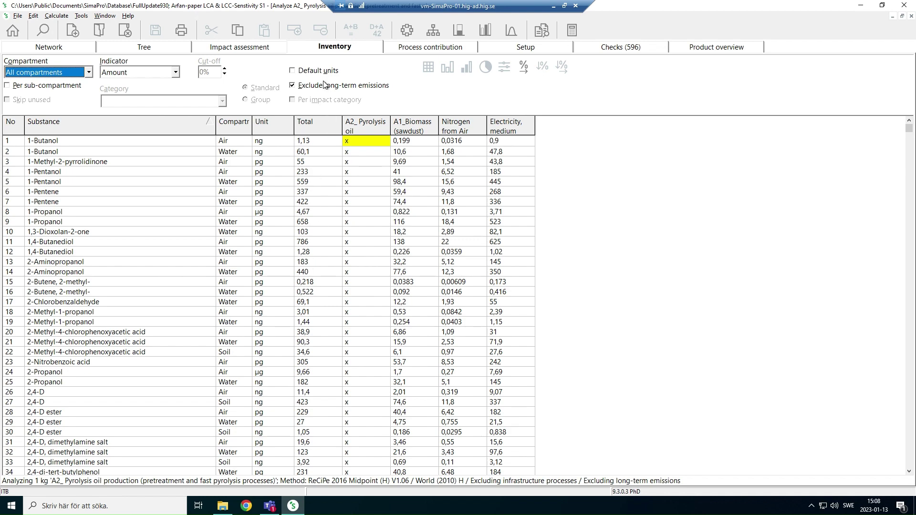
Show the inventory results for all compartments.
left_click(244, 51)
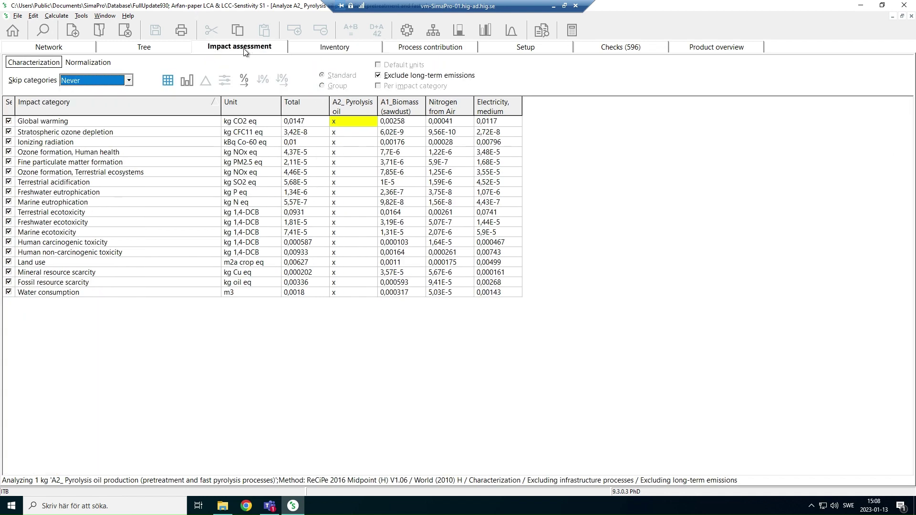
left_click(333, 51)
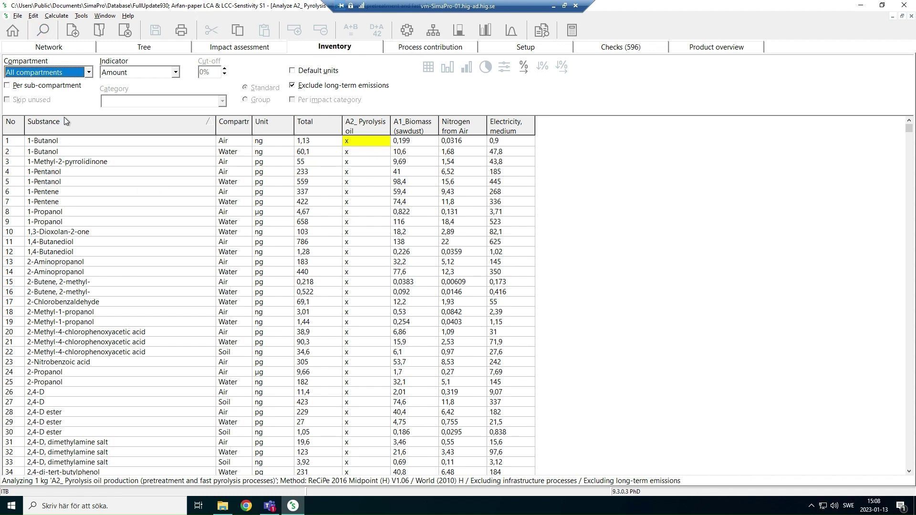
left_click(88, 74)
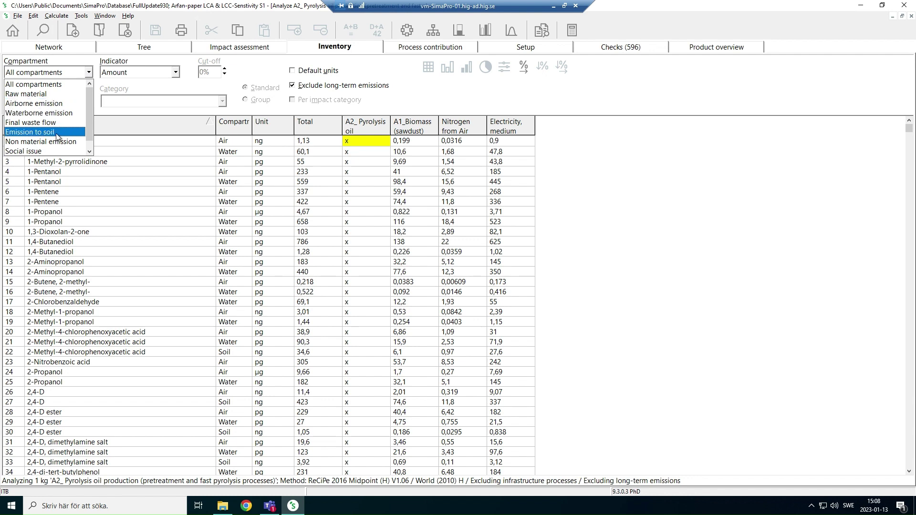
left_click(88, 77)
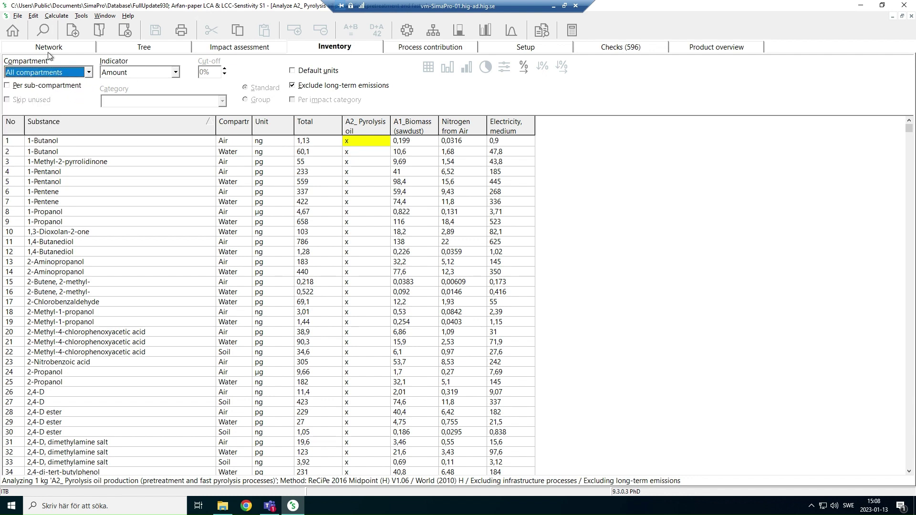
Look through the File export commands without exporting, then display the process contribution results.
left_click(17, 16)
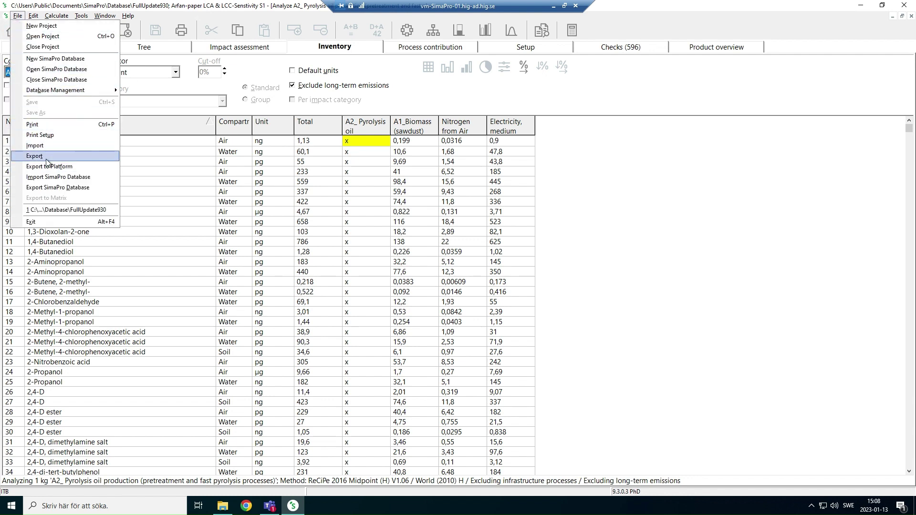
left_click(181, 93)
left_click(441, 47)
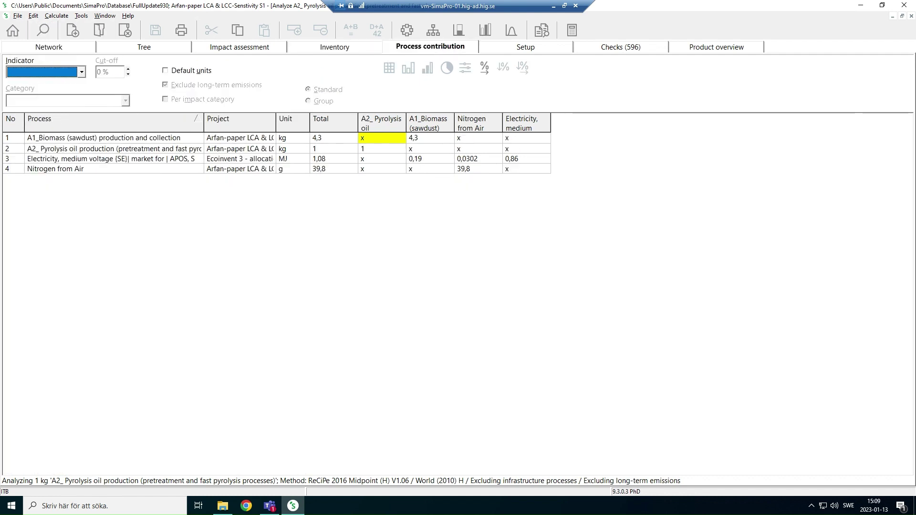
Set the indicator to Characterization and show contributions as a bar chart after trying pie and table views.
left_click(80, 72)
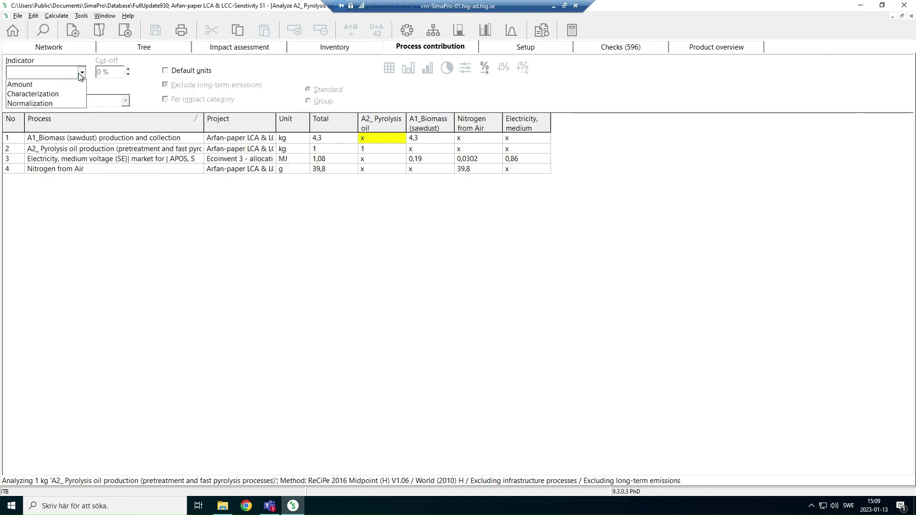
left_click(61, 95)
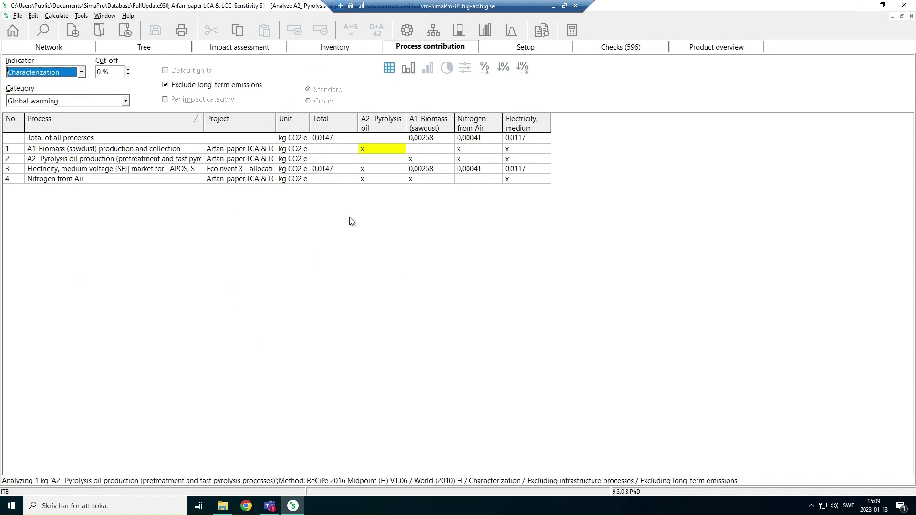
left_click(409, 68)
left_click(444, 70)
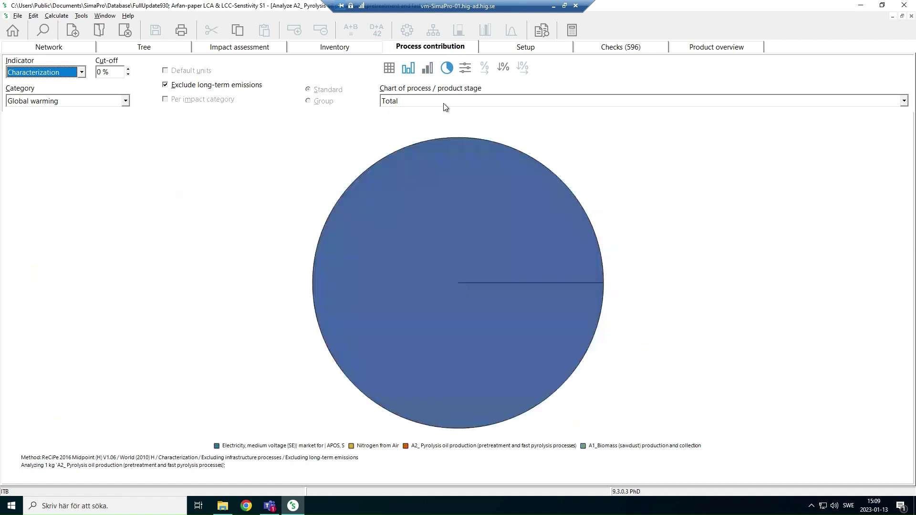
left_click(432, 72)
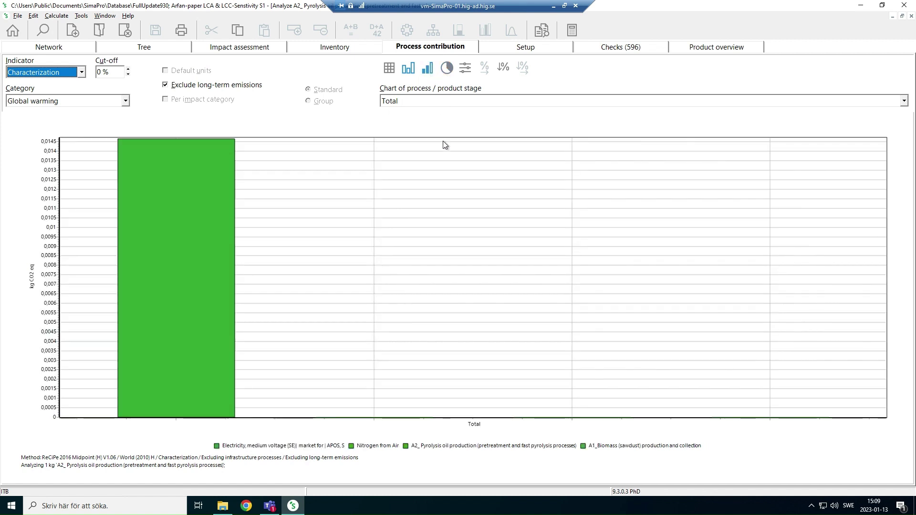
left_click(389, 67)
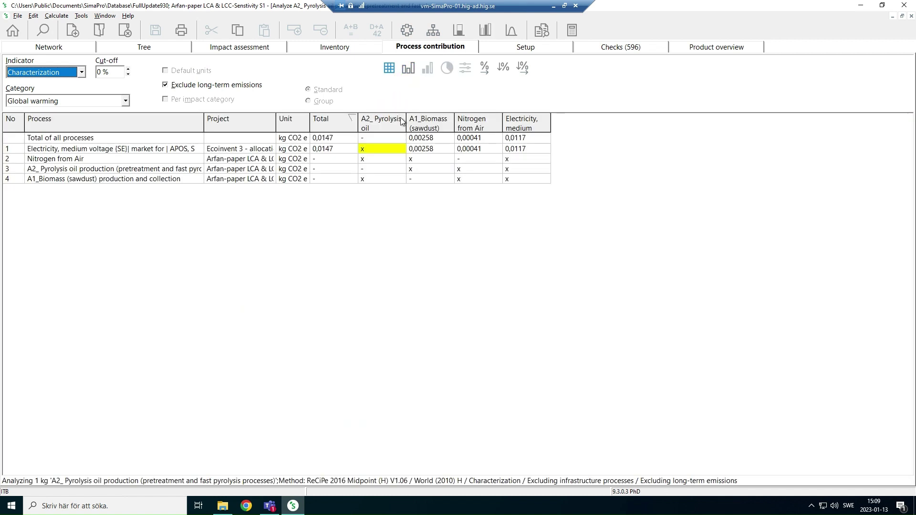
left_click(412, 71)
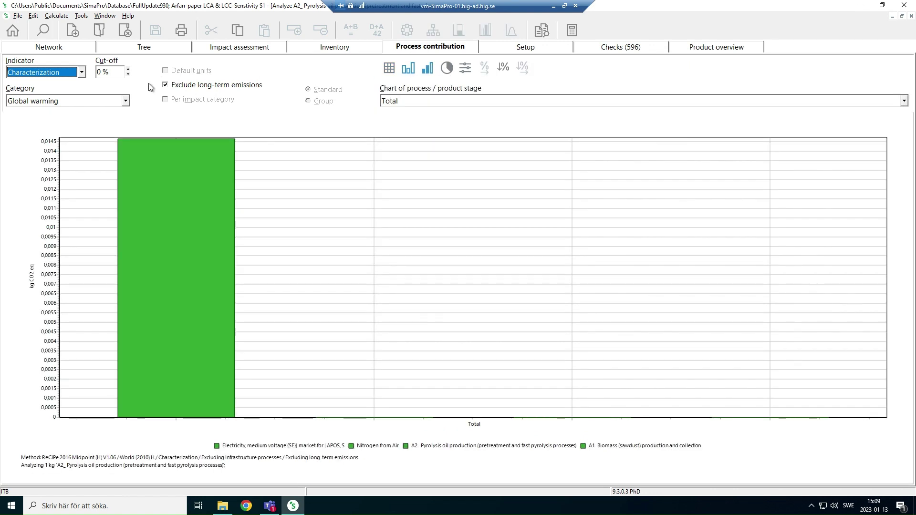
Chart global warming contributions for the Nitrogen from Air process stage.
left_click(417, 102)
left_click(415, 123)
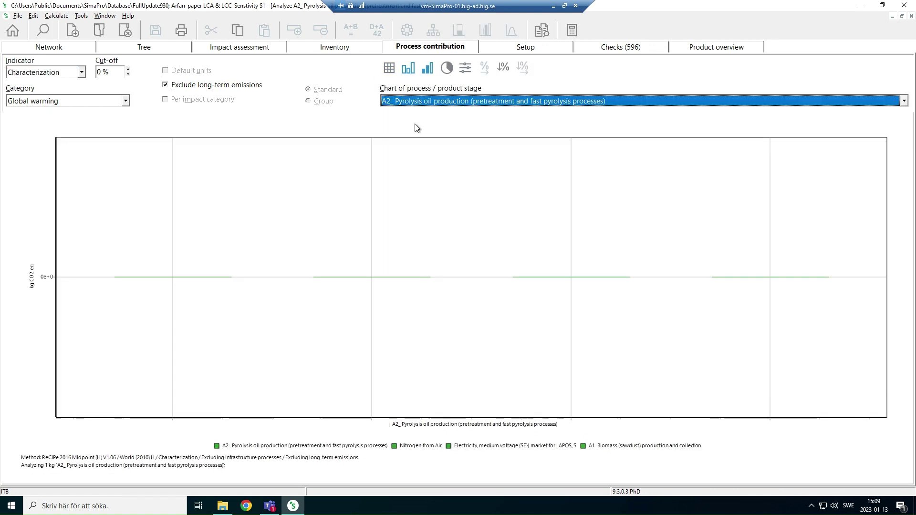
left_click(446, 103)
left_click(435, 141)
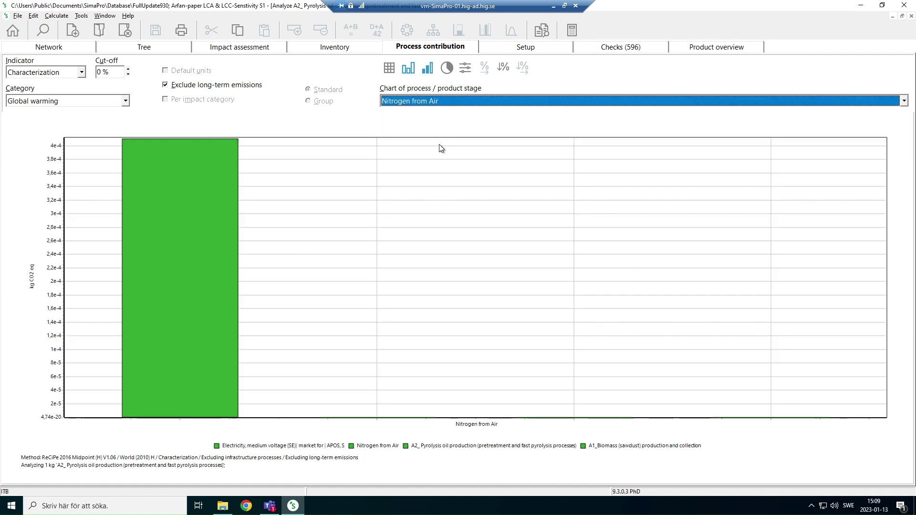
left_click(18, 18)
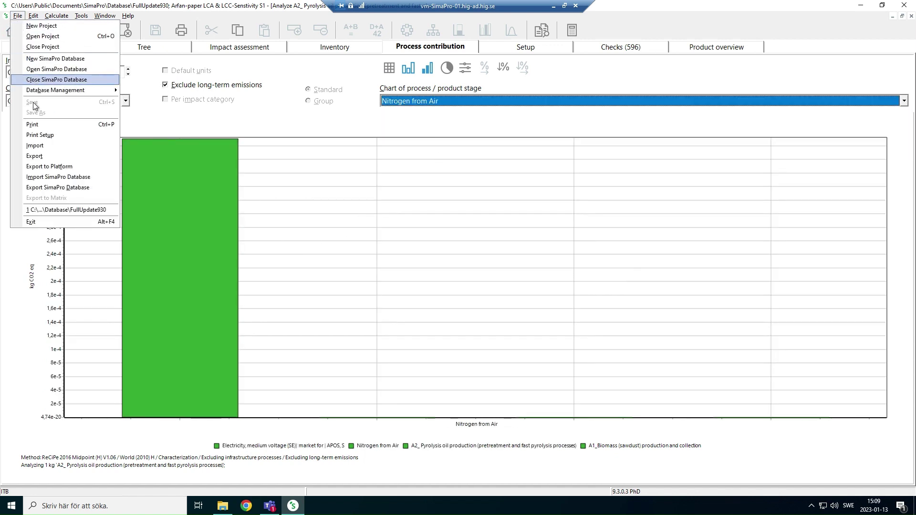
left_click(269, 105)
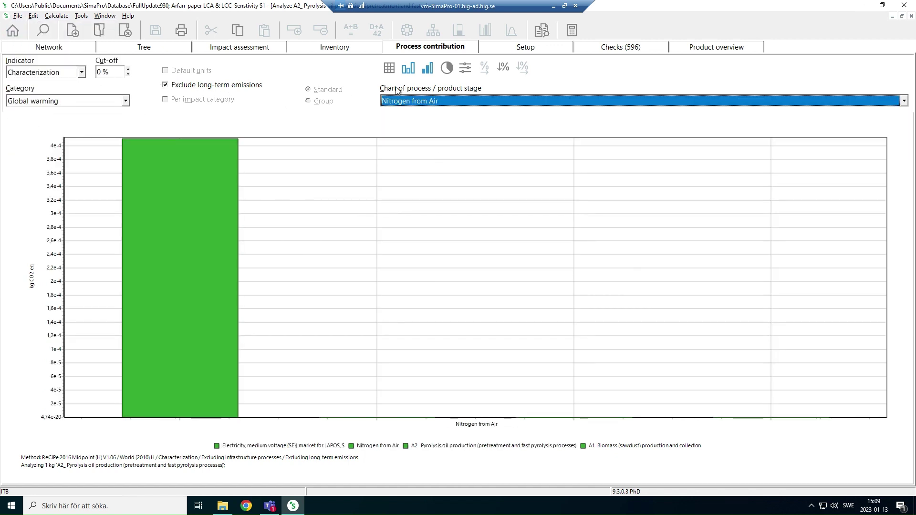